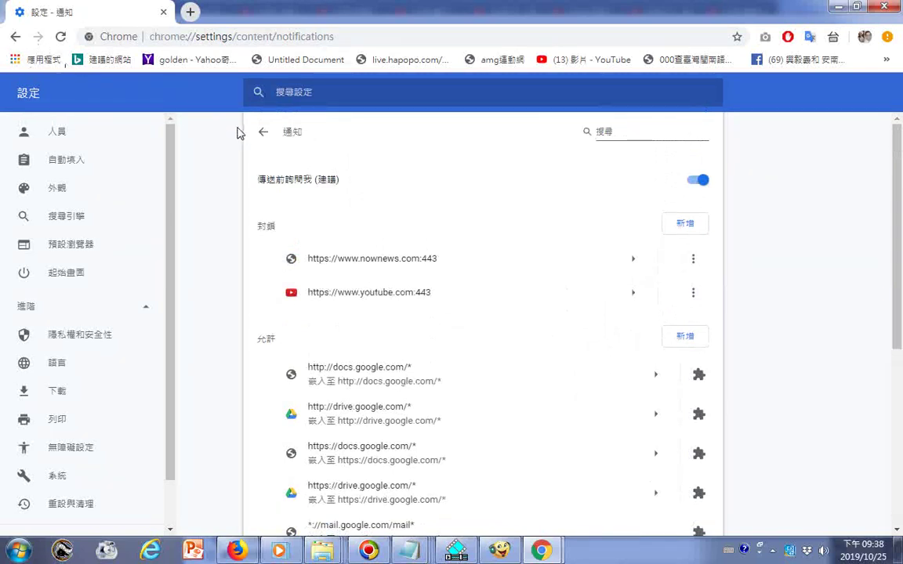
Return to 網站設定 and look through its permissions list to find the 通知 entry.
click(262, 132)
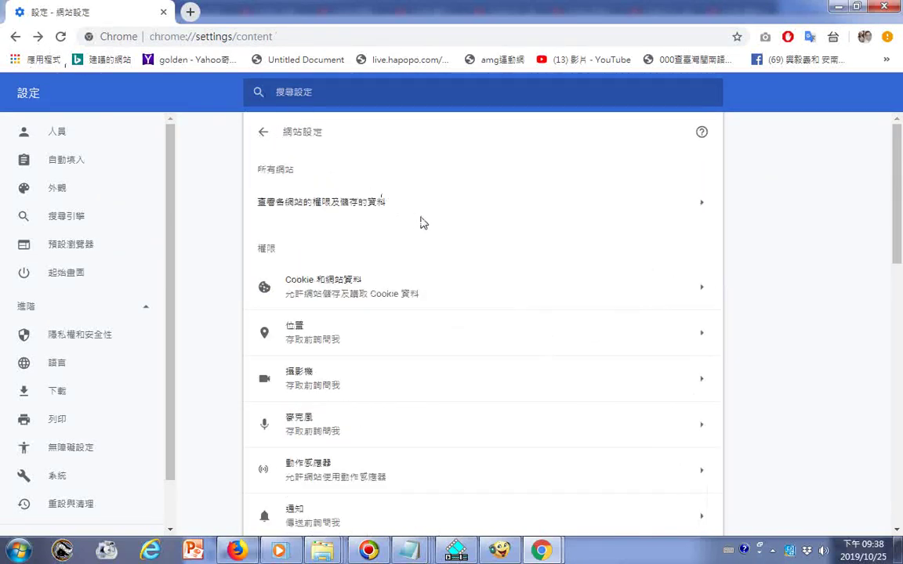
scroll(492, 291, down, 4)
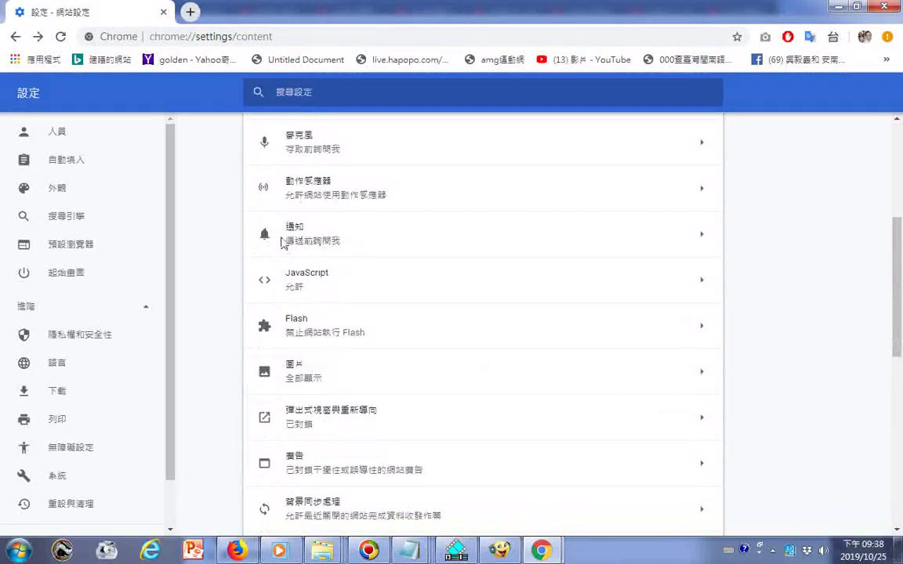
scroll(297, 184, down, 2)
scroll(303, 177, down, 5)
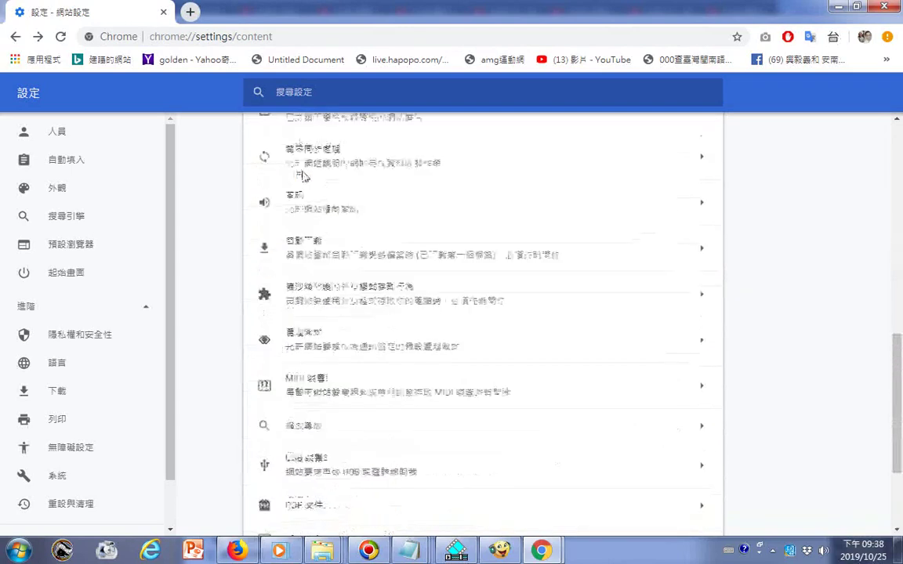
scroll(390, 185, up, 3)
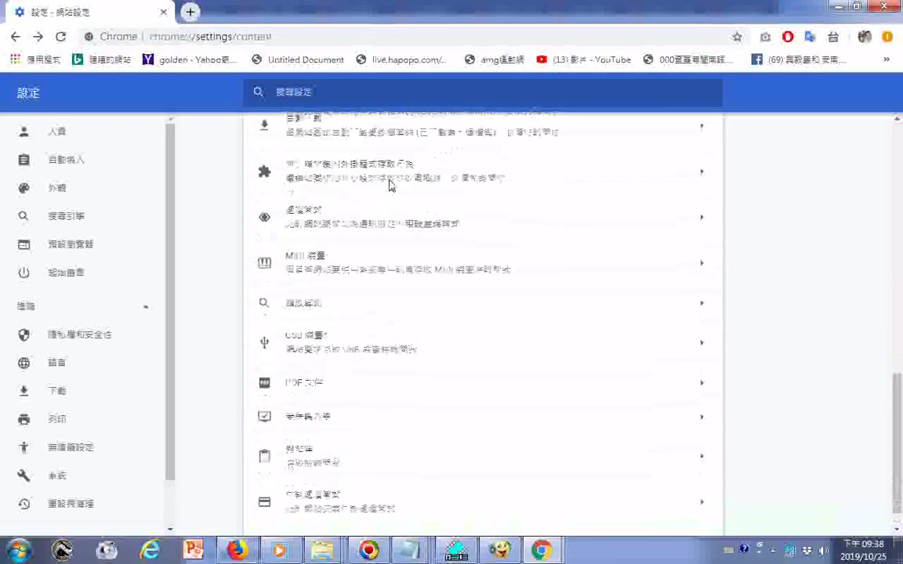
scroll(305, 232, up, 2)
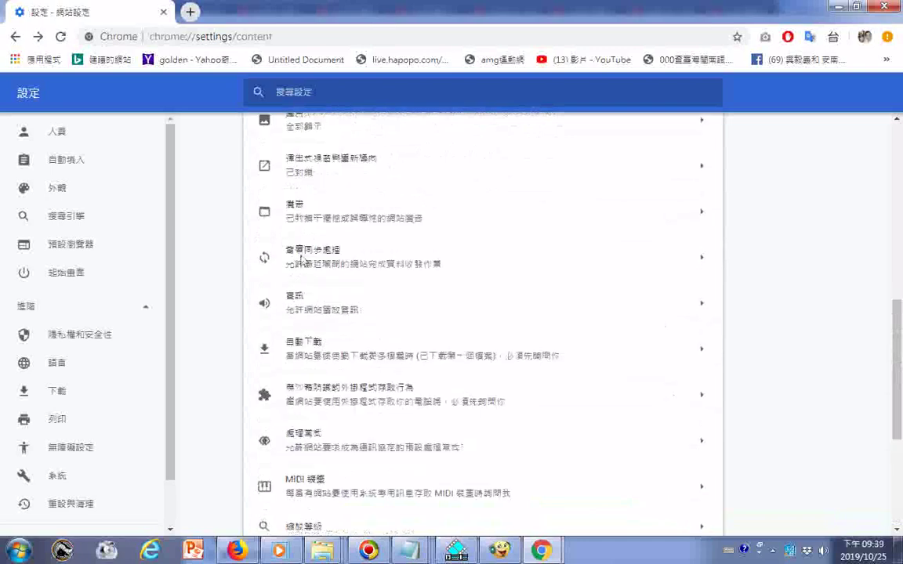
scroll(398, 244, up, 3)
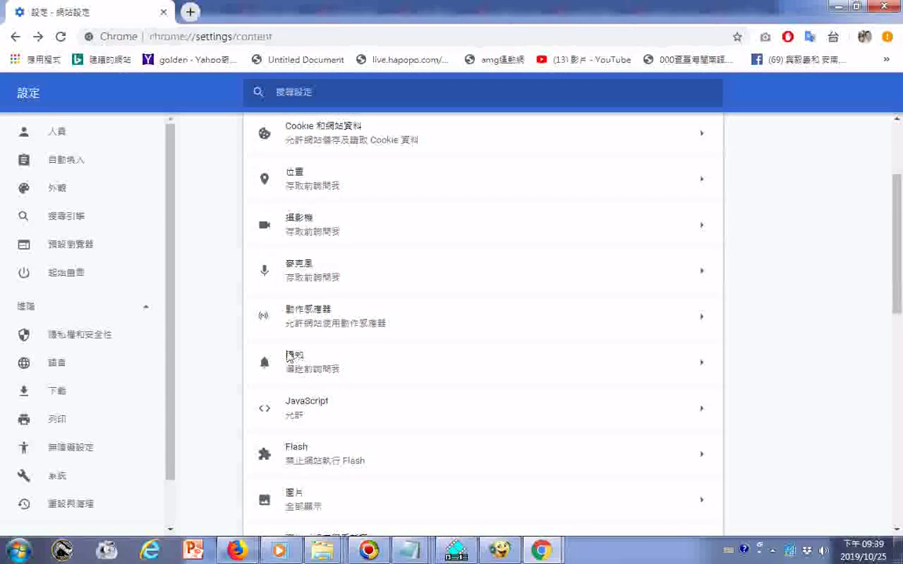
Open the 通知 permission and switch 傳送前詢問我 (建議) off and back on.
click(296, 357)
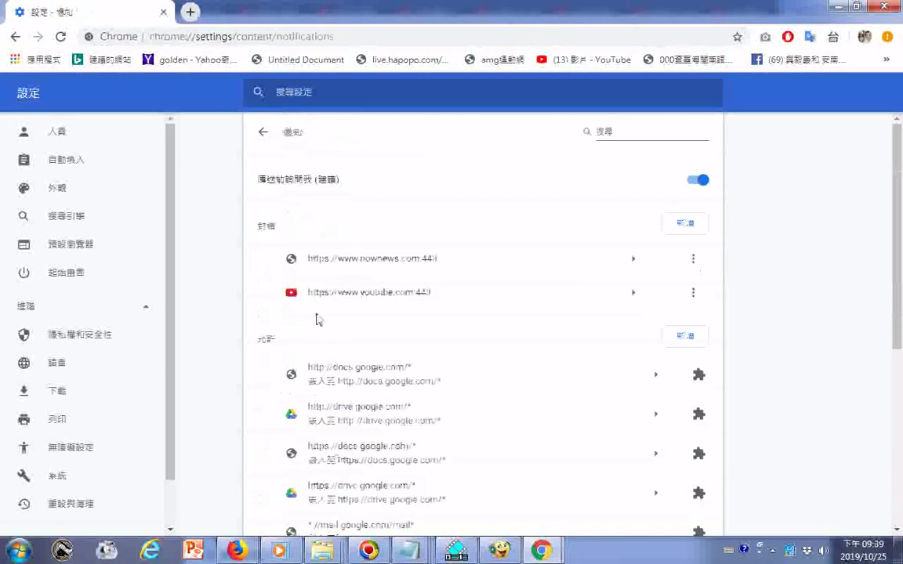
click(699, 181)
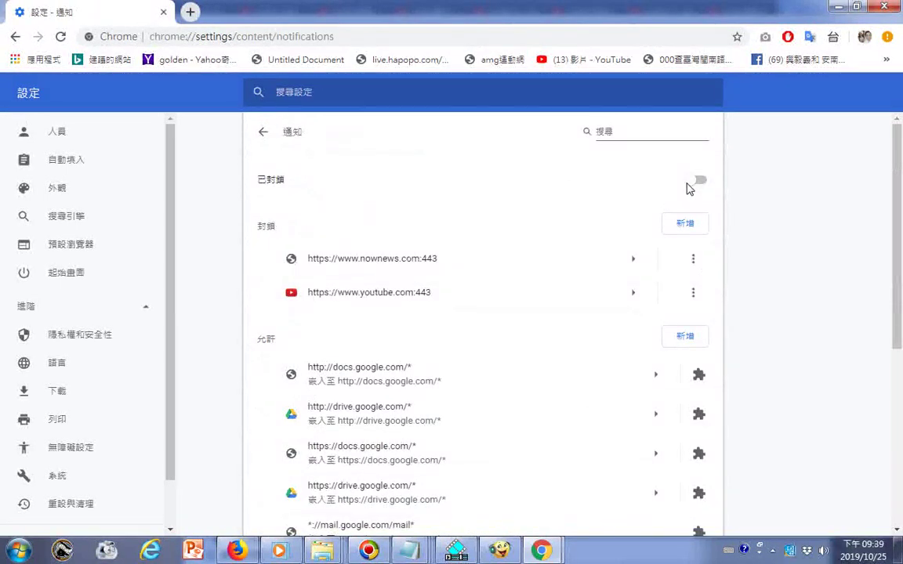
click(697, 182)
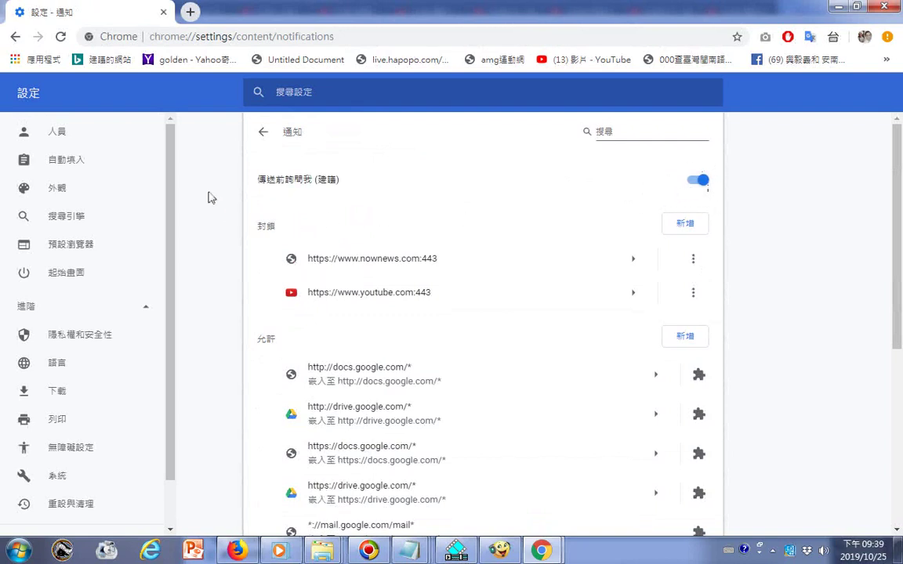
Go back to the 隱私權和安全性 section of the main settings and locate the 網站設定 entry.
click(264, 134)
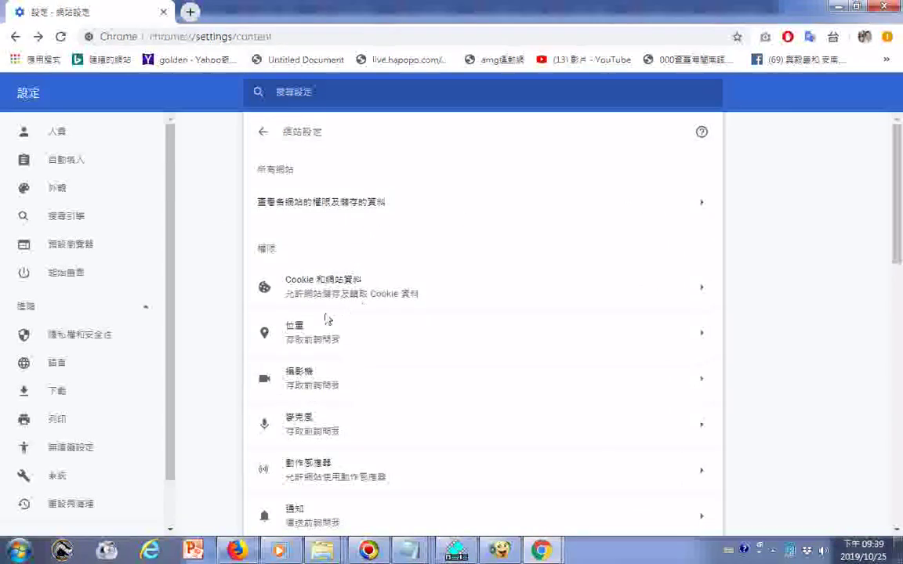
scroll(344, 314, down, 3)
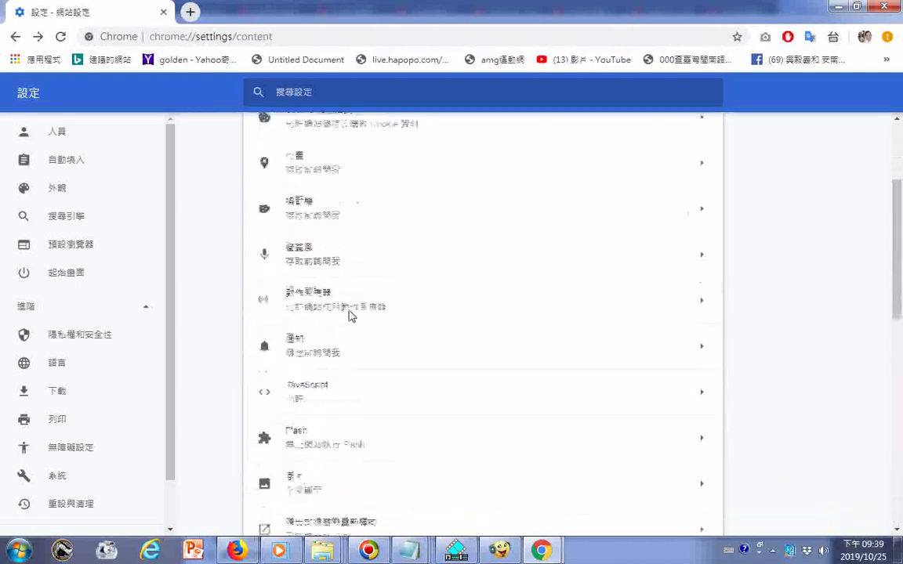
click(15, 36)
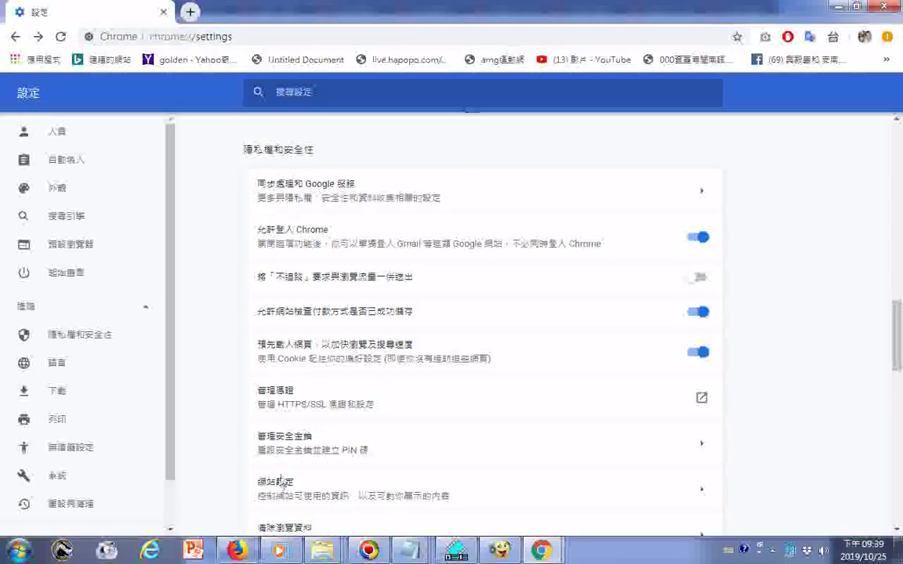
scroll(280, 498, down, 2)
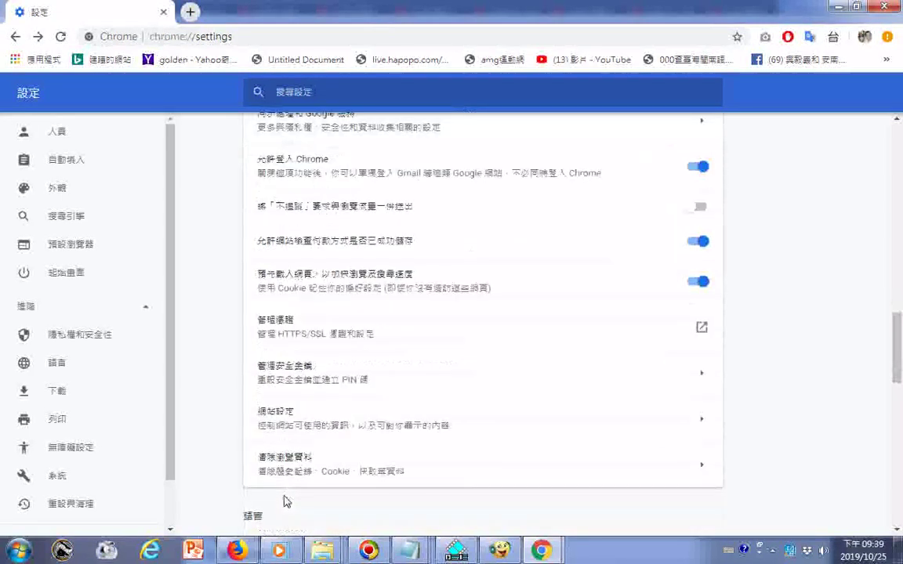
scroll(285, 495, up, 2)
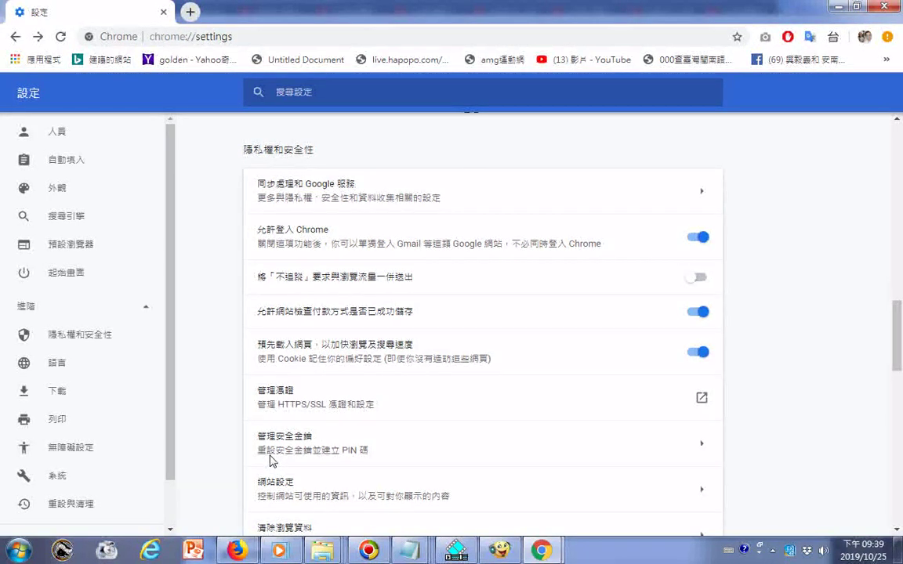
scroll(273, 462, down, 1)
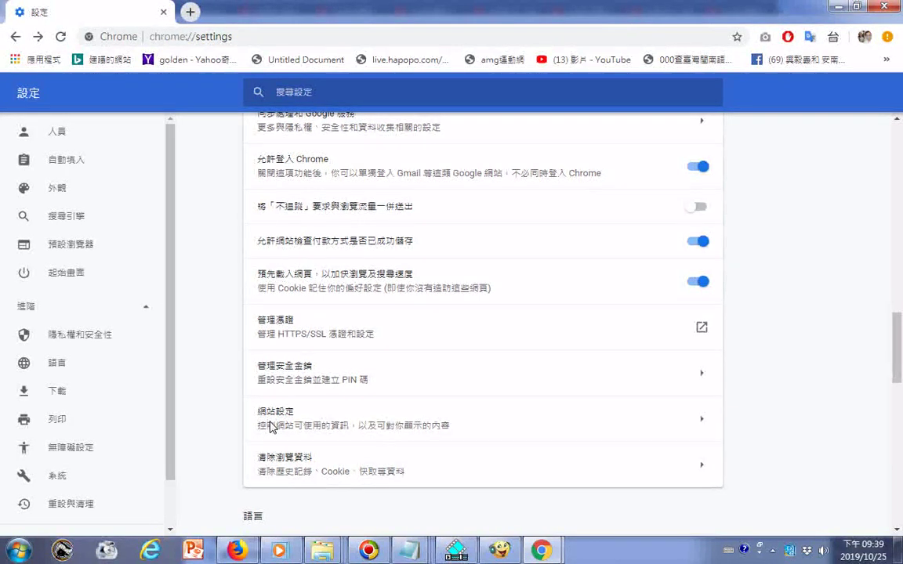
Block all site notifications by turning off 傳送前詢問我 (建議) in the 通知 permission under 網站設定.
click(271, 427)
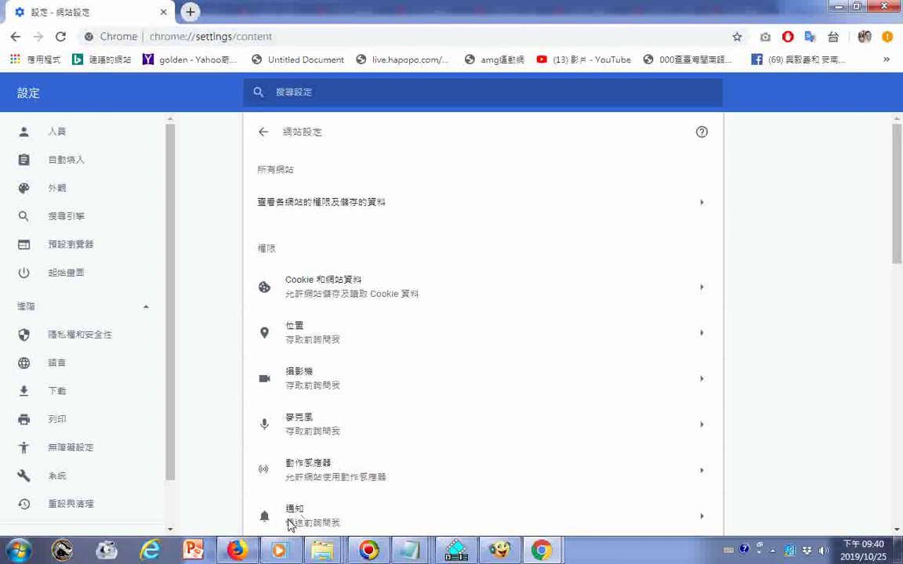
click(290, 522)
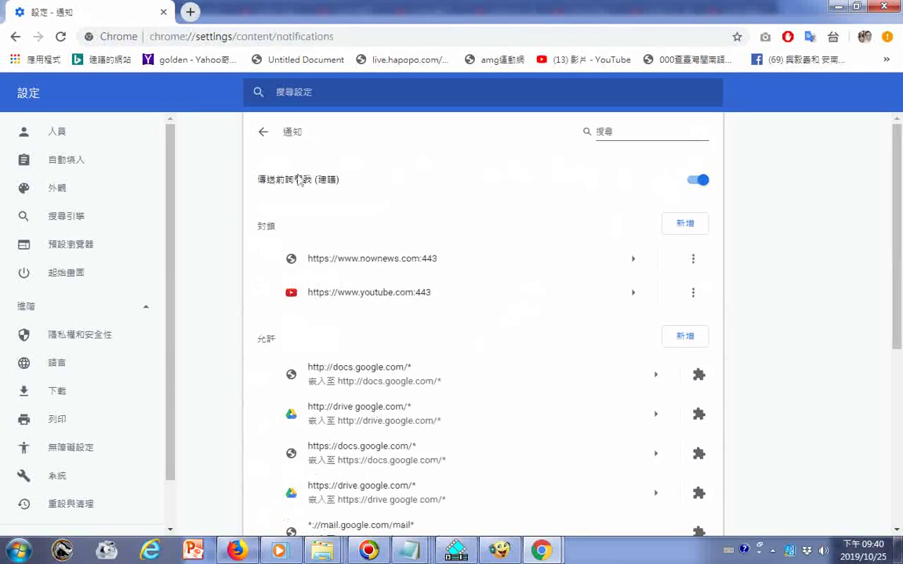
click(699, 181)
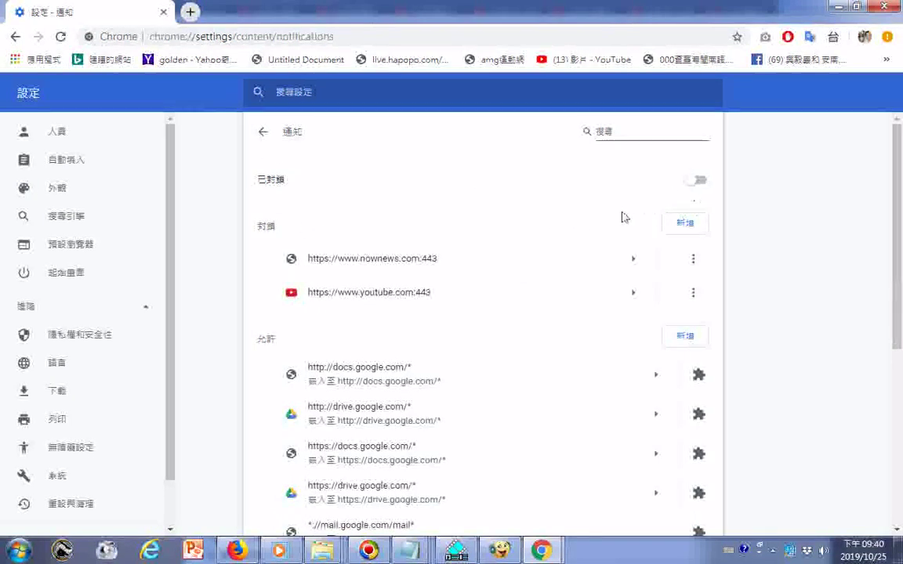
Leave the notification and site settings and return to the new tab page.
click(261, 133)
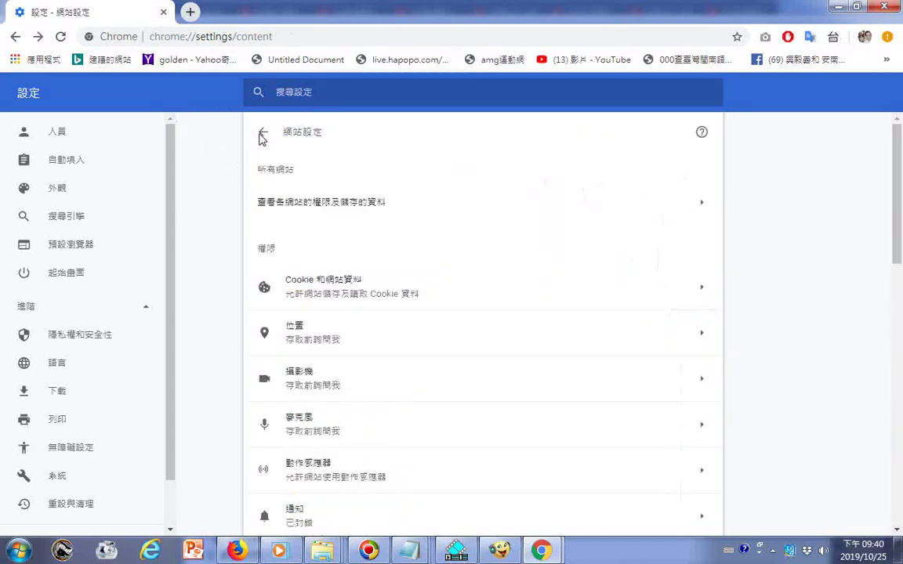
click(261, 134)
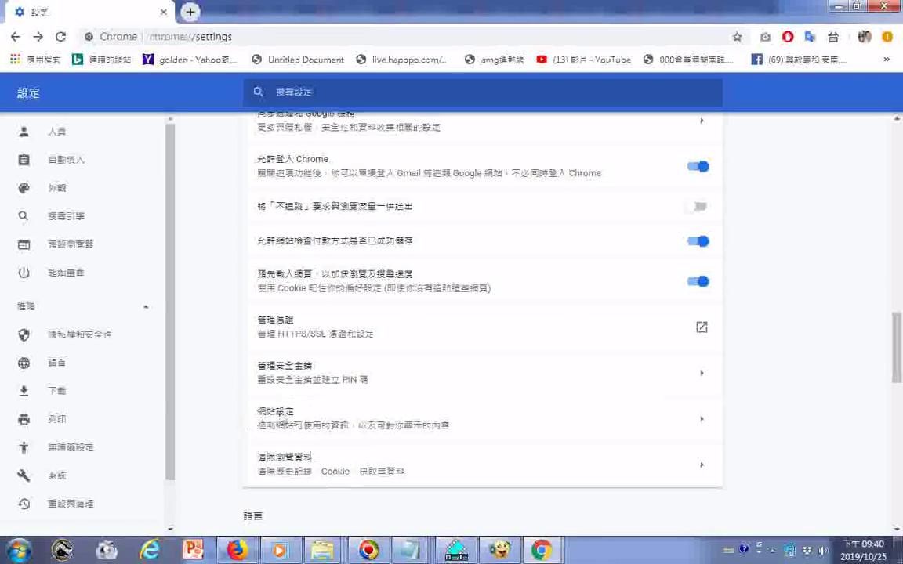
click(14, 36)
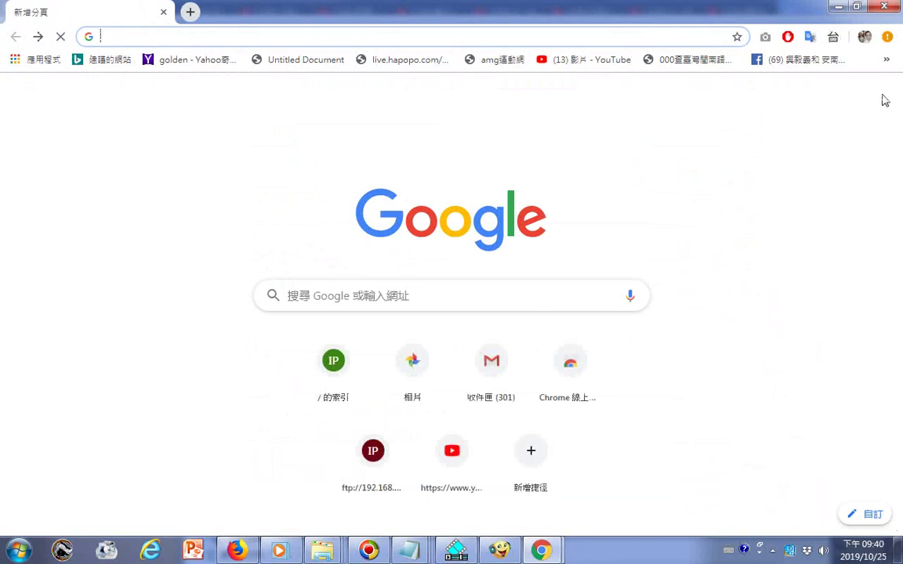
Open the browser settings and expand the 進階 options to show 隱私權和安全性.
click(887, 37)
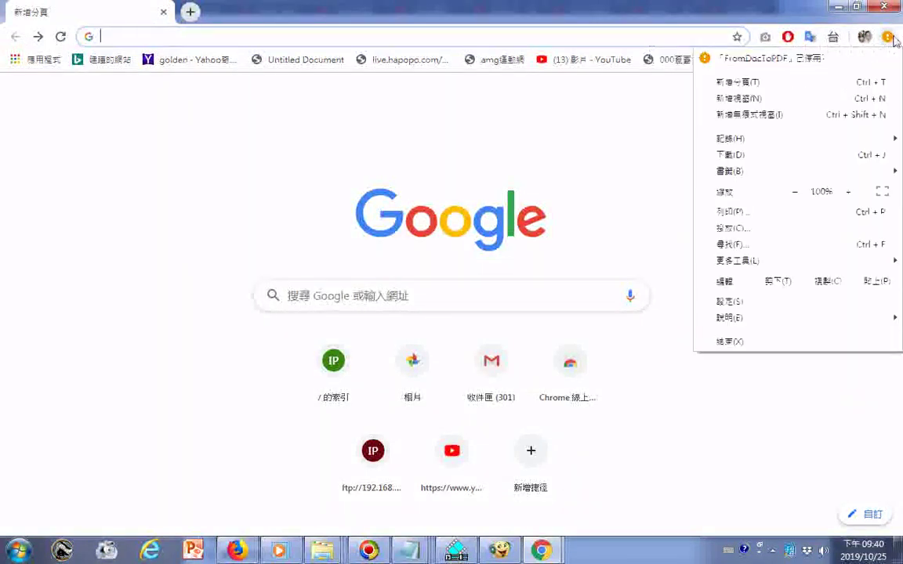
click(728, 301)
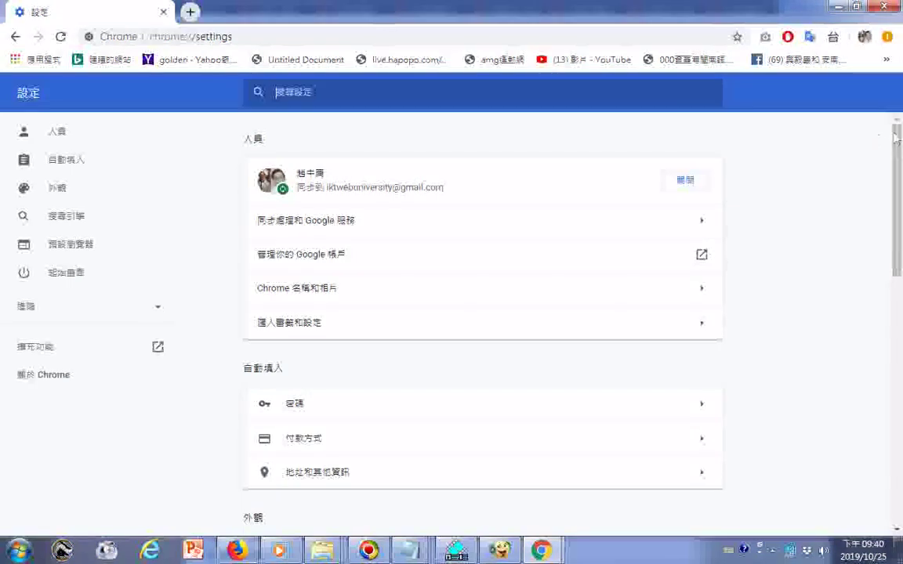
scroll(888, 172, down, 2)
drag(889, 195, 897, 392)
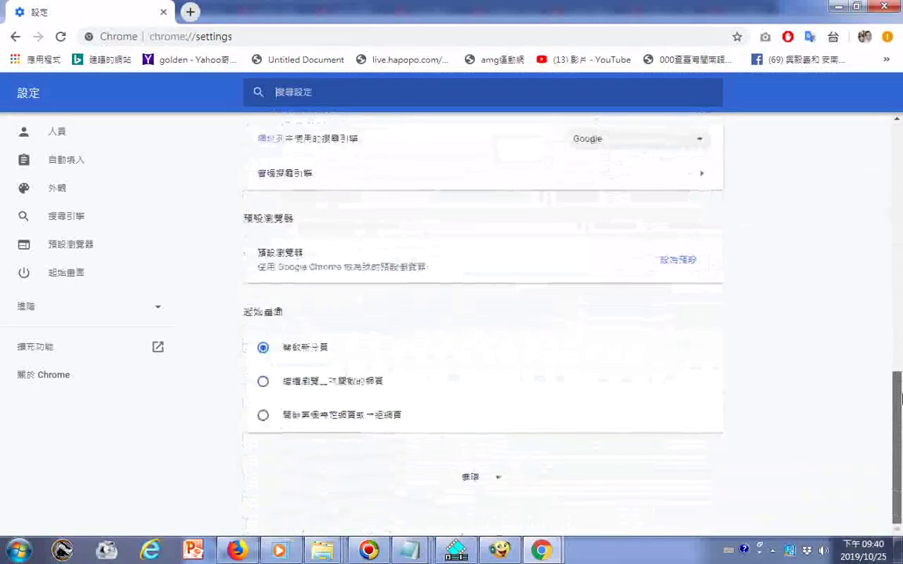
click(469, 478)
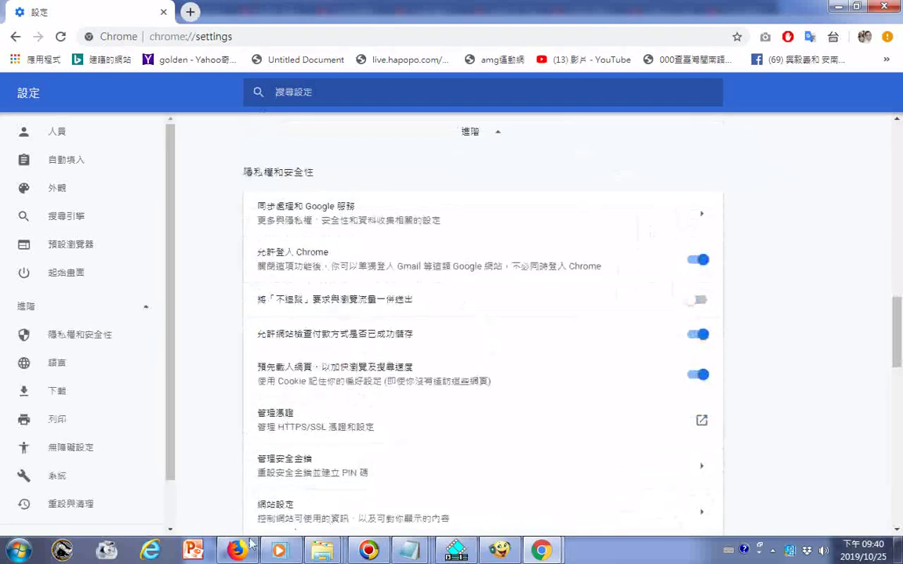
Open 通知 under 網站設定, allow notification requests, and set them back to 已封鎖.
click(268, 510)
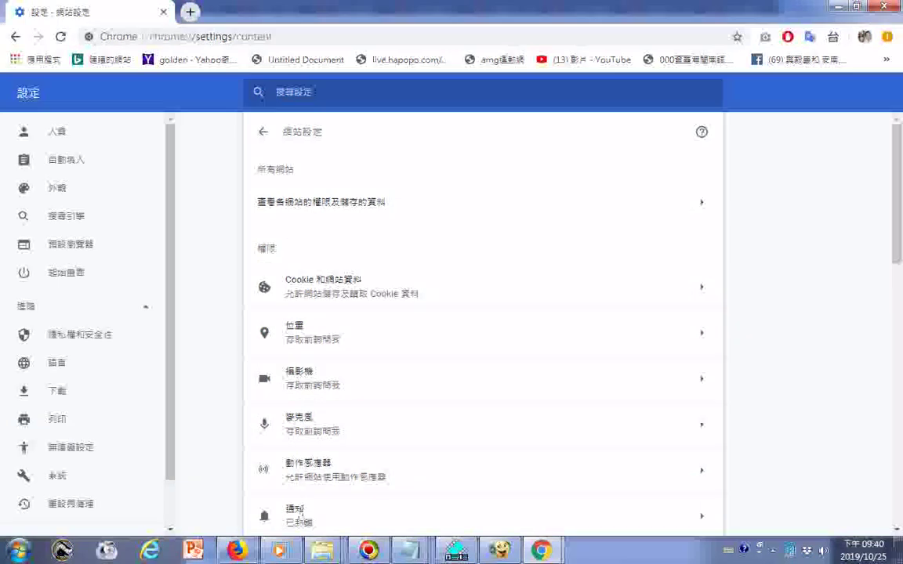
click(286, 517)
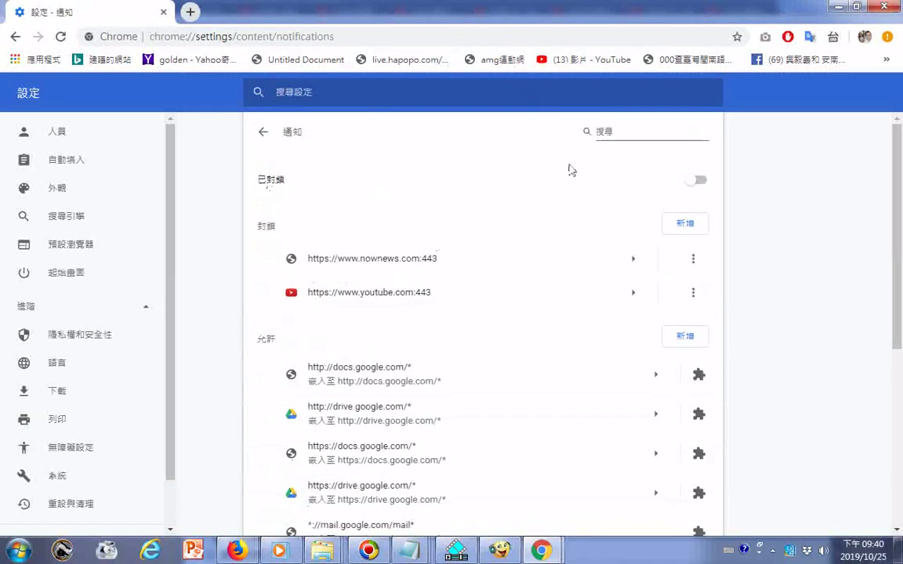
click(695, 179)
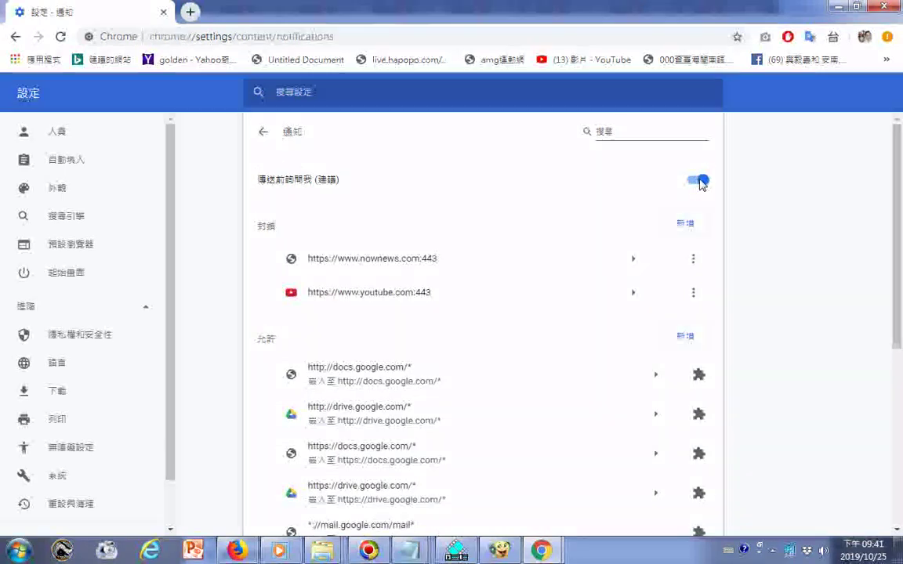
click(697, 181)
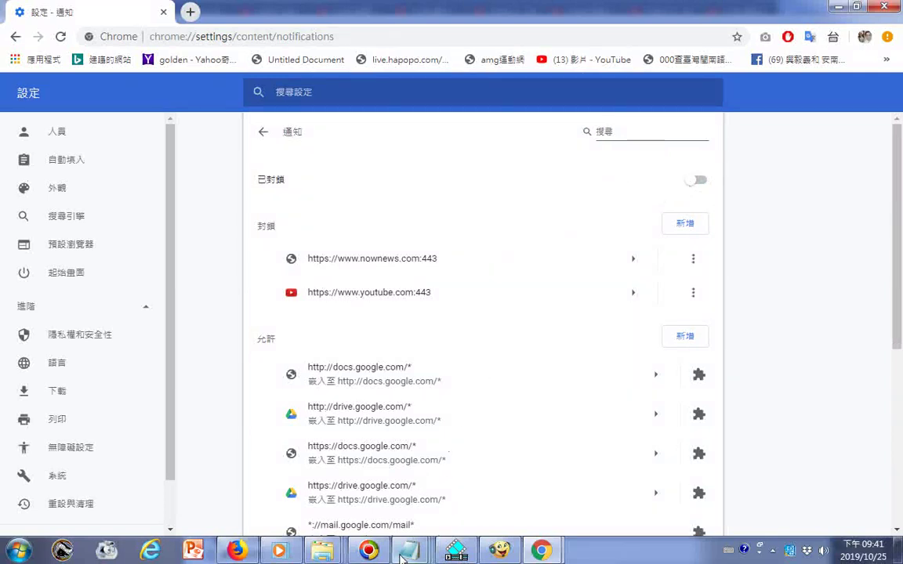
Switch to the unnamed Notepad note about stopping Chrome notifications, read it, and return to the Chrome notification settings.
mouse_move(409, 550)
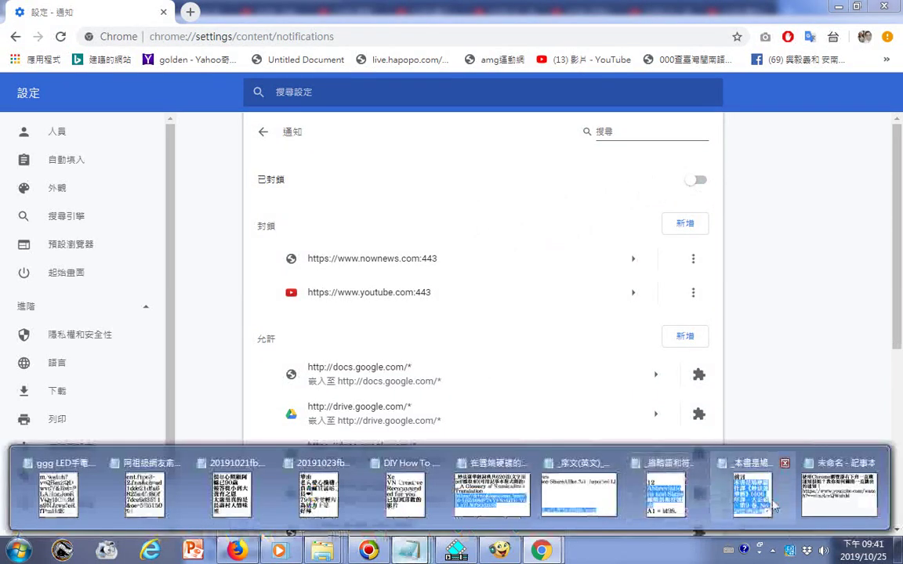
click(829, 486)
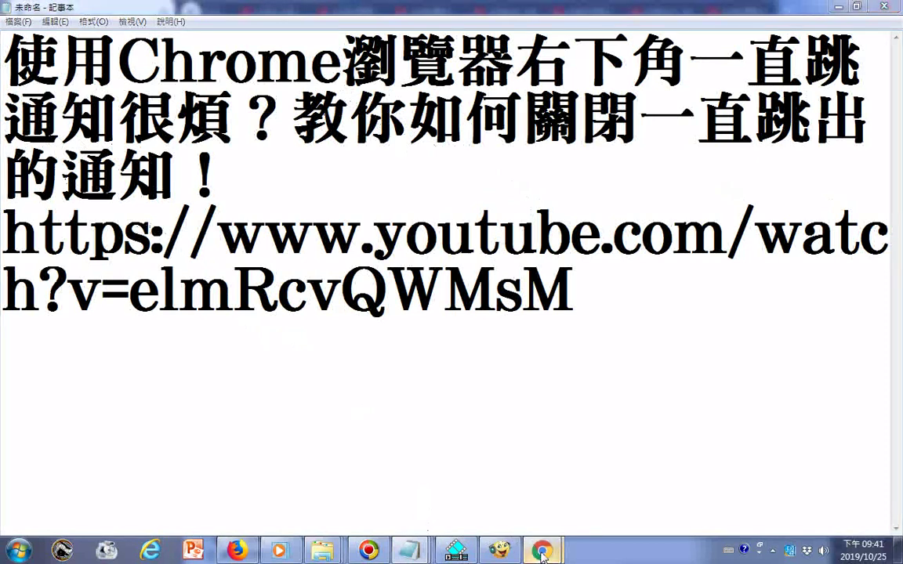
mouse_move(542, 552)
click(558, 396)
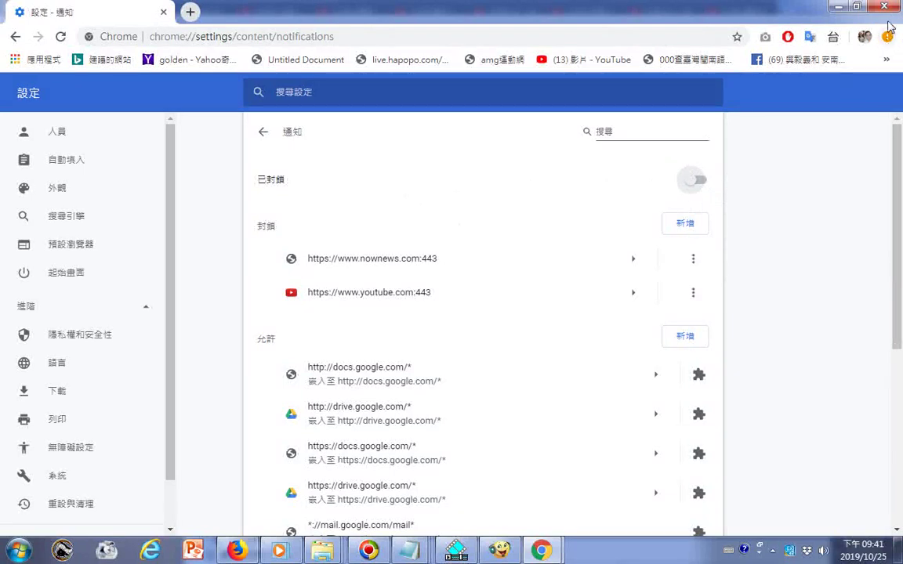
Reopen the main browser settings page and expand the 進階 section beneath the startup options.
click(887, 36)
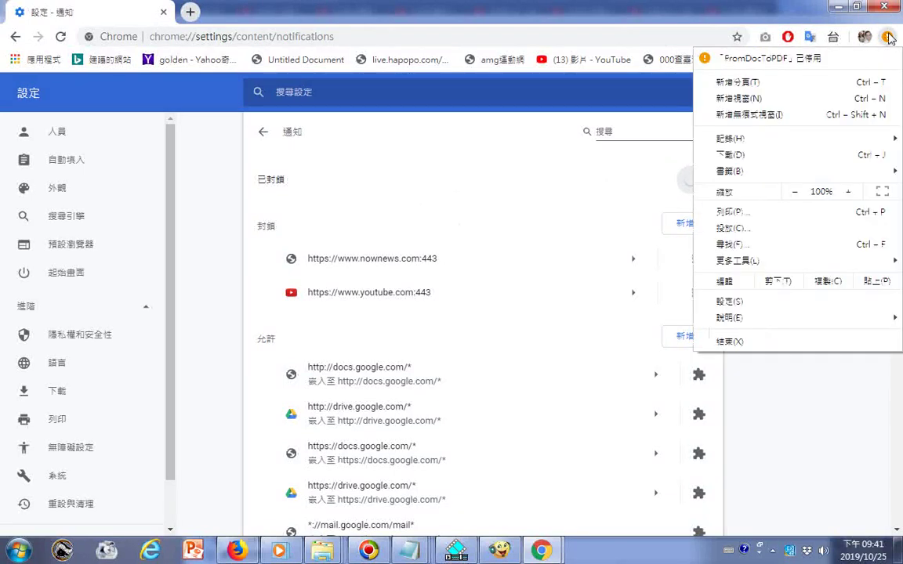
click(743, 304)
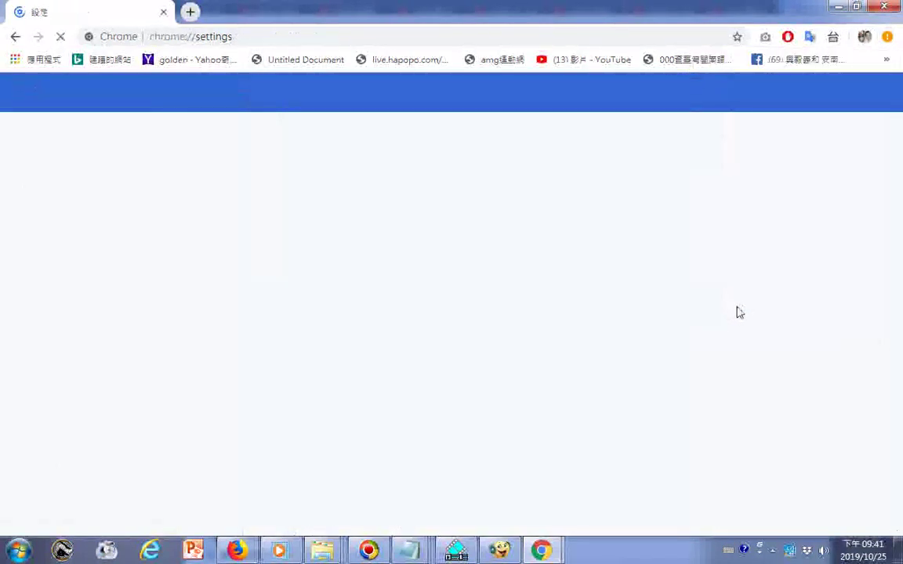
scroll(517, 329, down, 6)
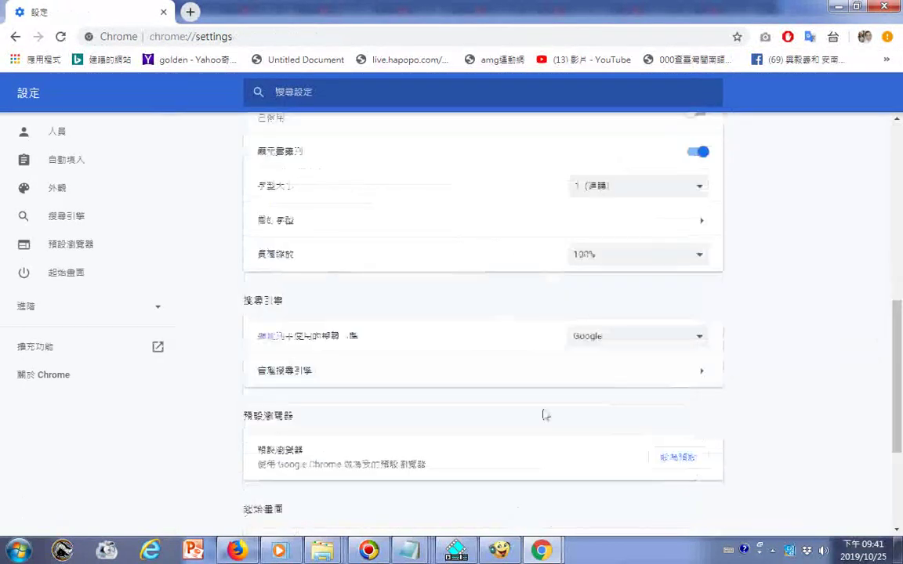
scroll(506, 359, down, 3)
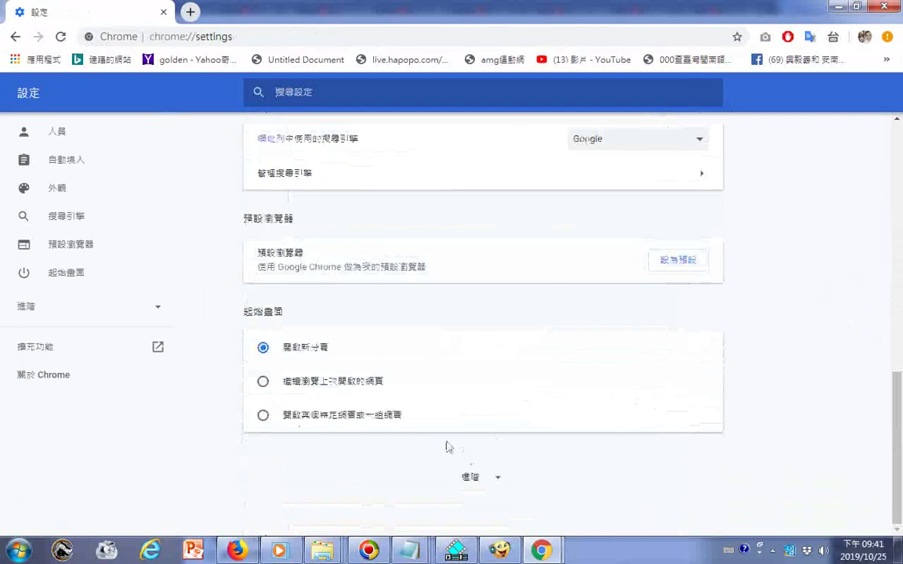
click(468, 475)
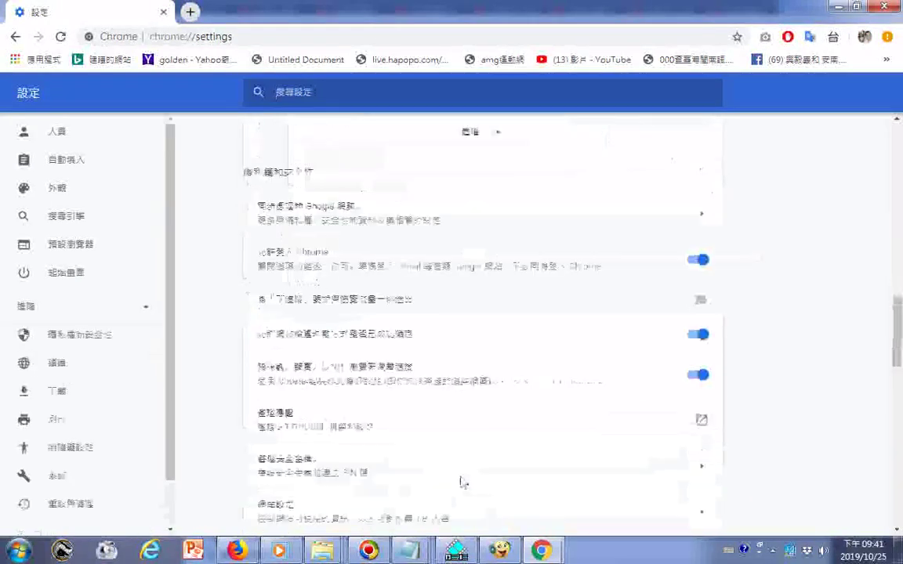
Open the 通知 permission in 網站設定, switch it to 傳送前詢問我 (建議), and set it back to 已封鎖.
click(282, 508)
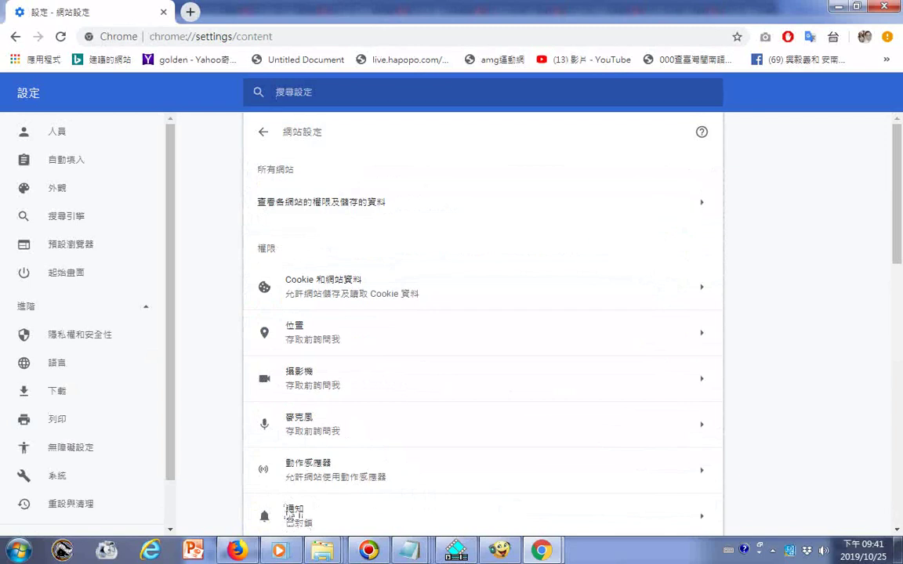
click(294, 512)
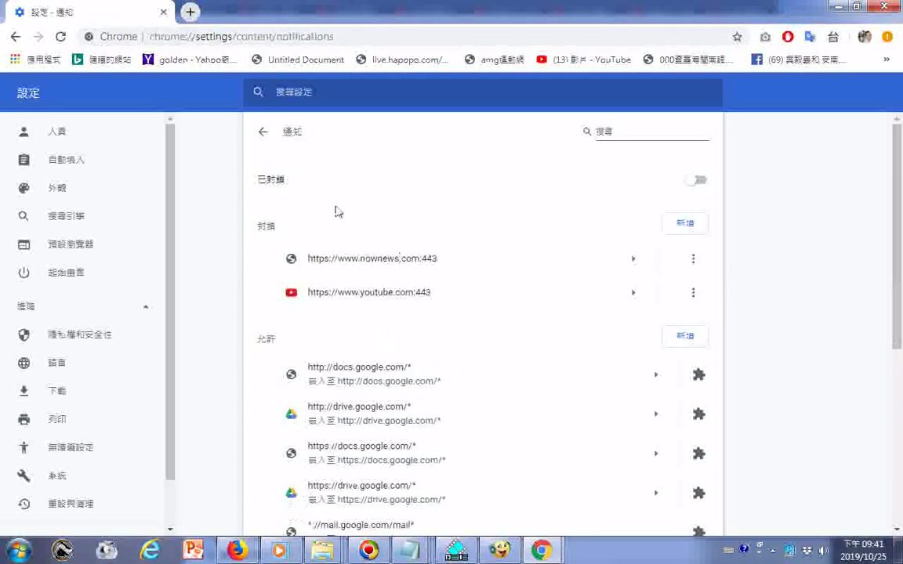
click(697, 180)
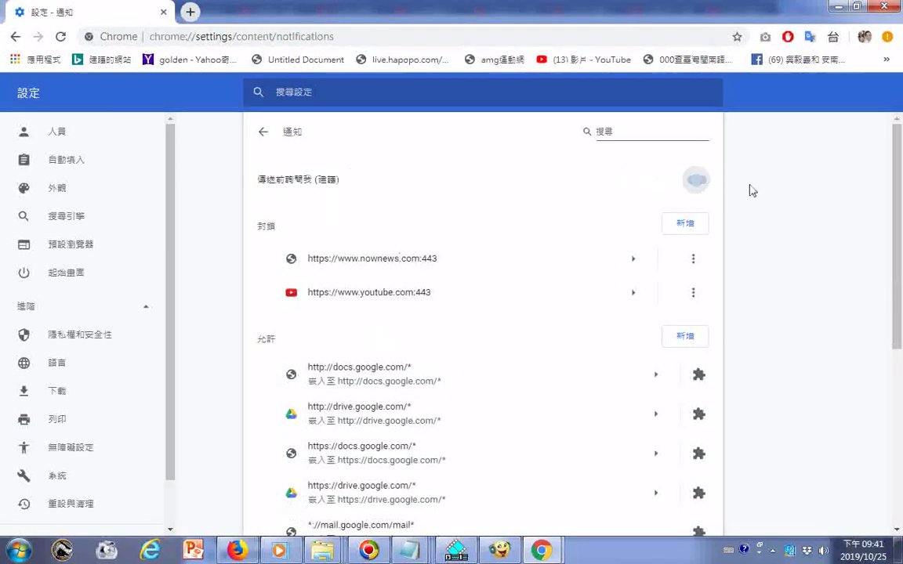
click(701, 179)
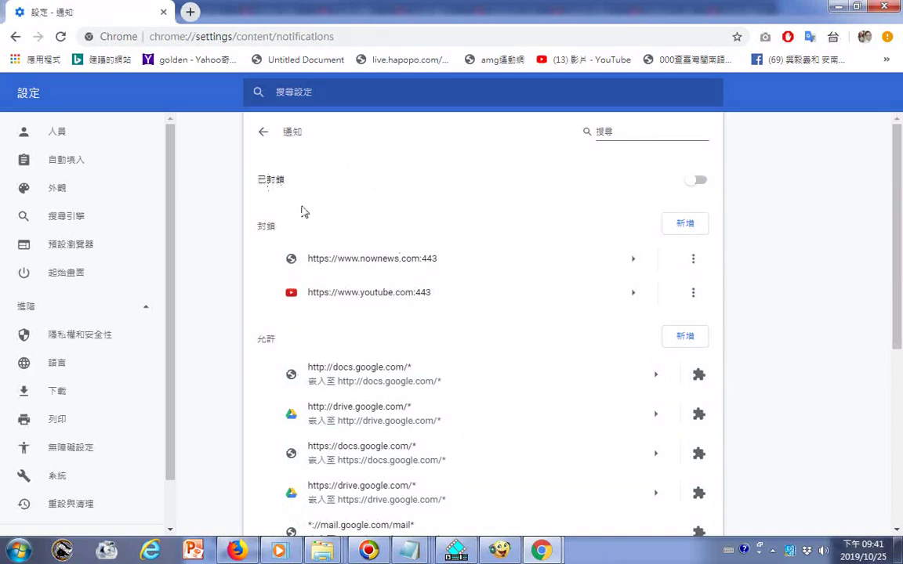
Review the sites listed under 允許 for notifications and switch to the unnamed Notepad note about Chrome pop-up notifications.
scroll(477, 237, down, 4)
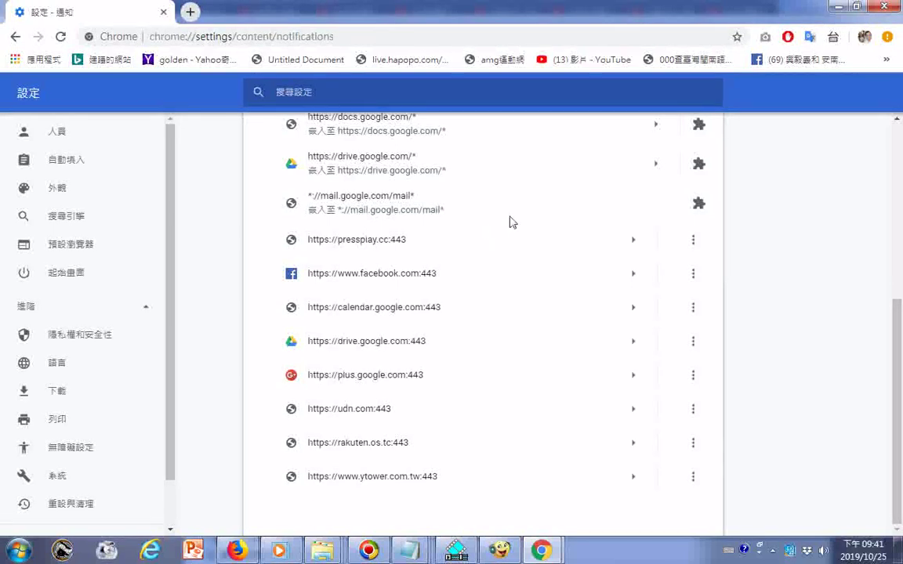
scroll(510, 217, up, 4)
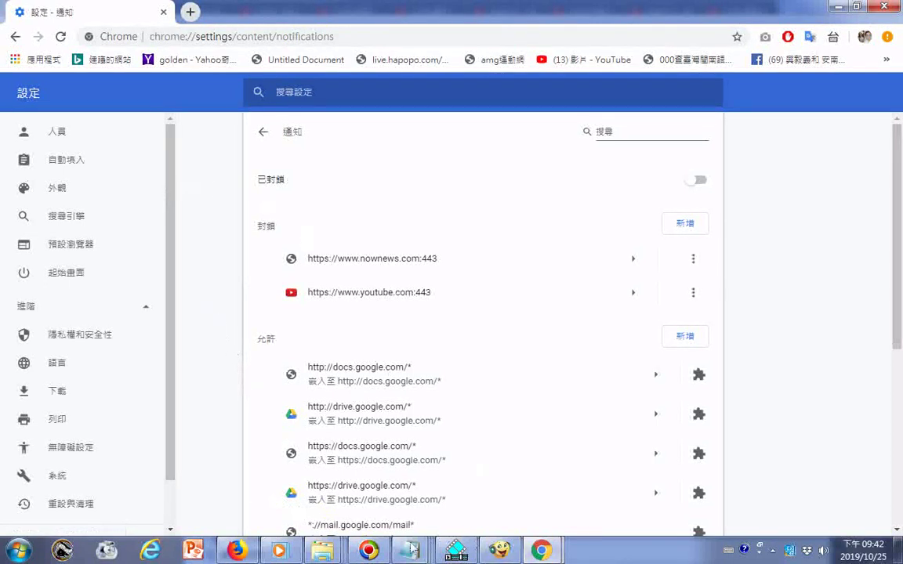
mouse_move(409, 550)
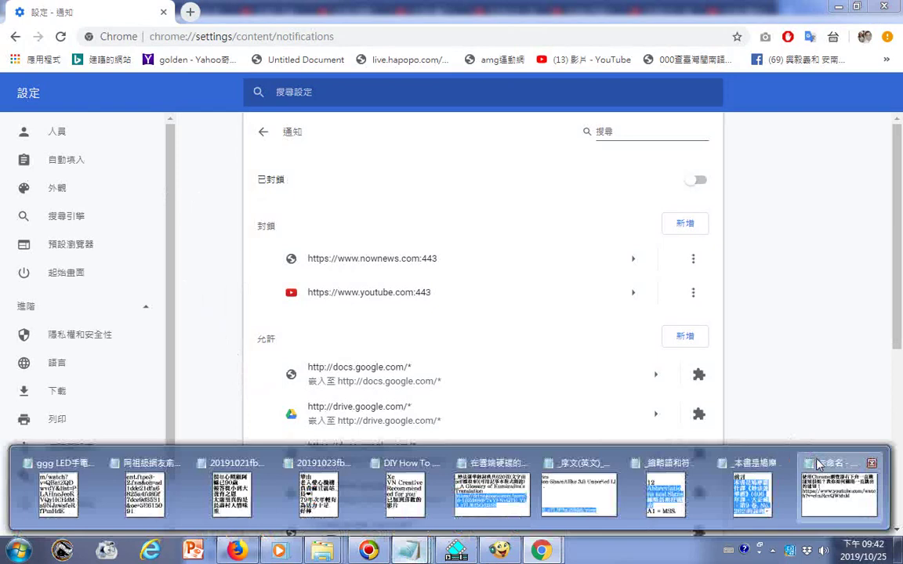
click(818, 463)
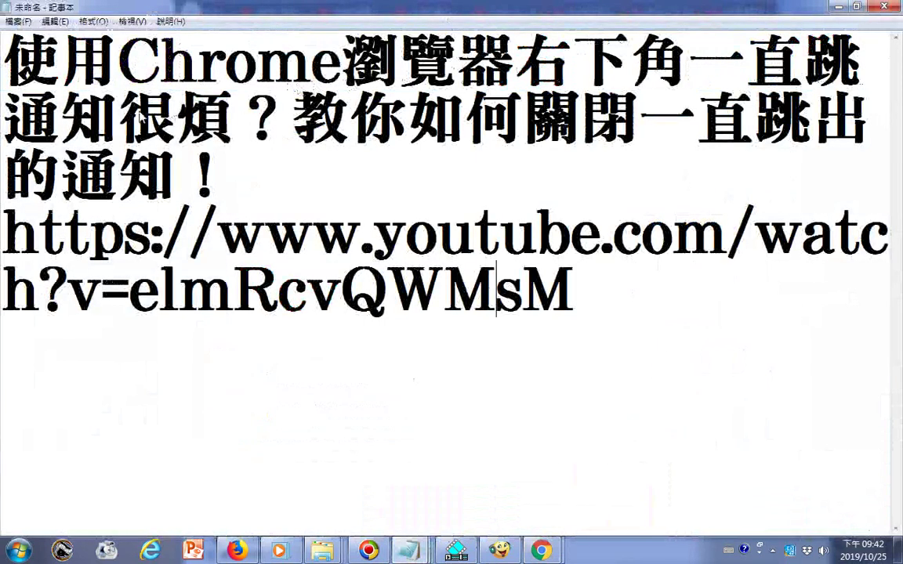